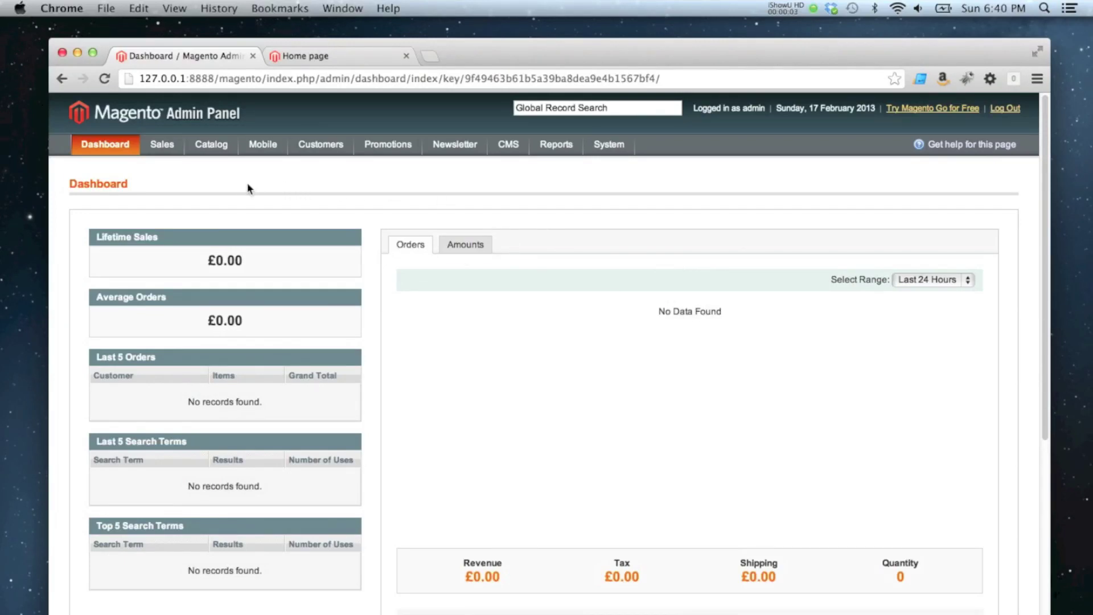
Go to Catalog > Attributes > Manage Attributes to list the product attributes
mouse_move(218, 150)
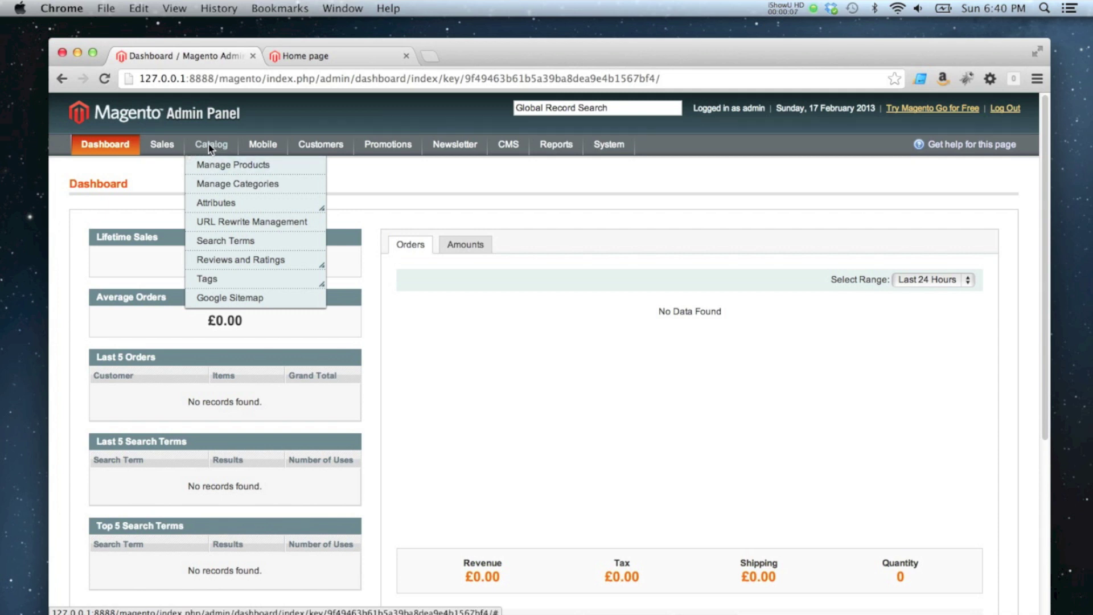
mouse_move(215, 208)
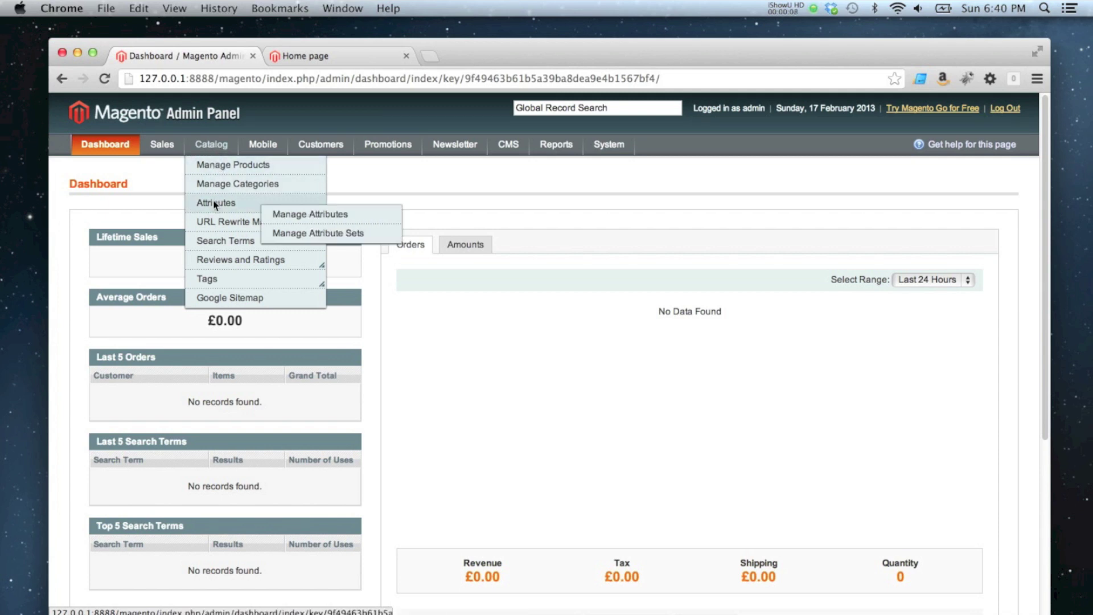
click(315, 215)
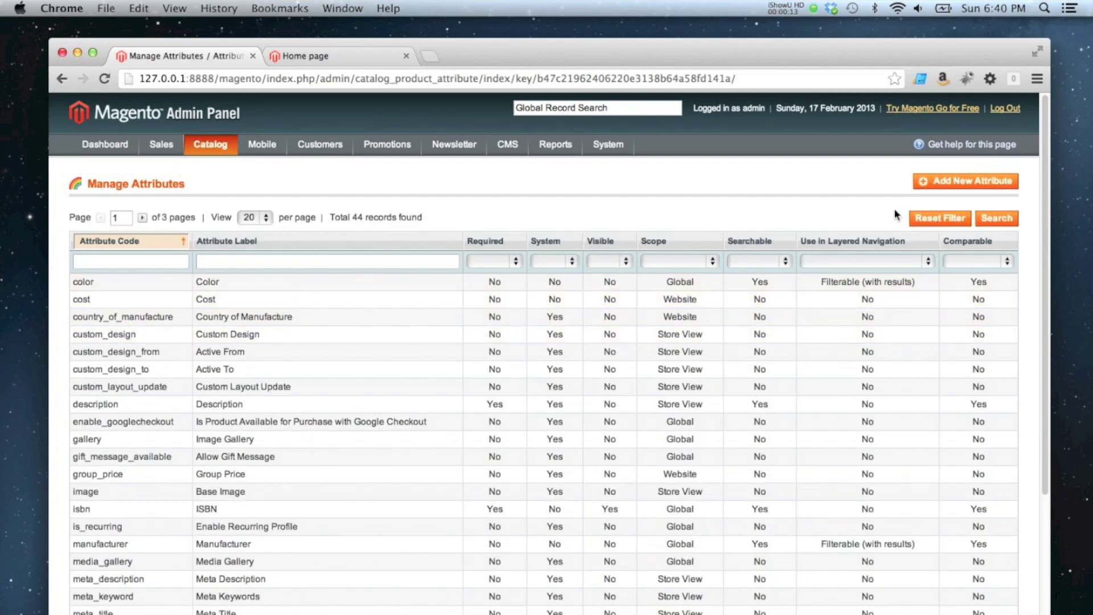
Start a new attribute with code 'author', Global scope and Dropdown catalog input type
click(951, 183)
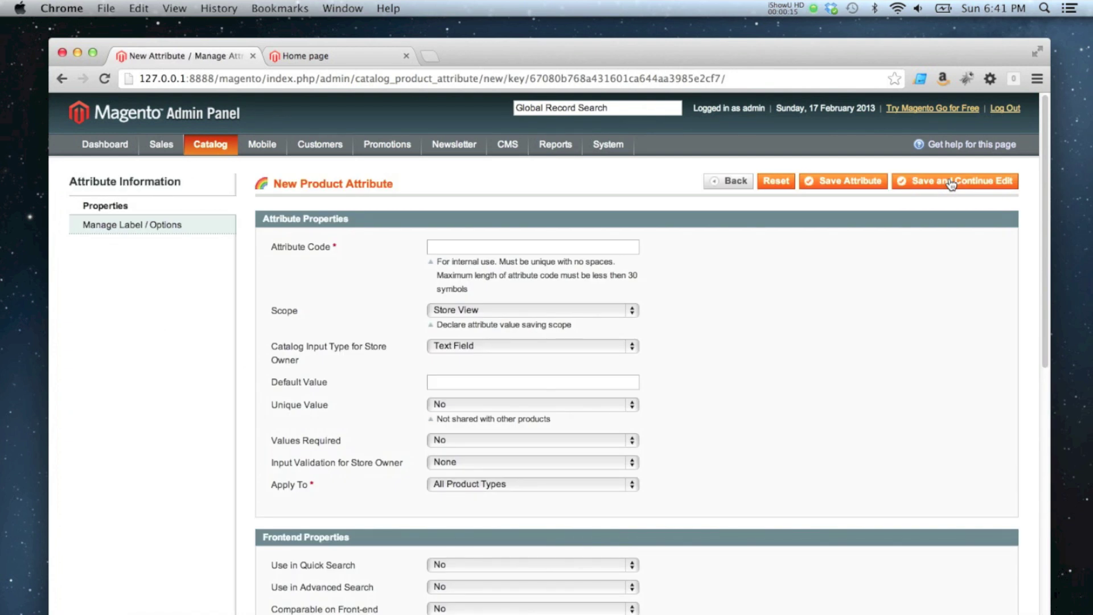
click(502, 247)
text(author)
click(457, 311)
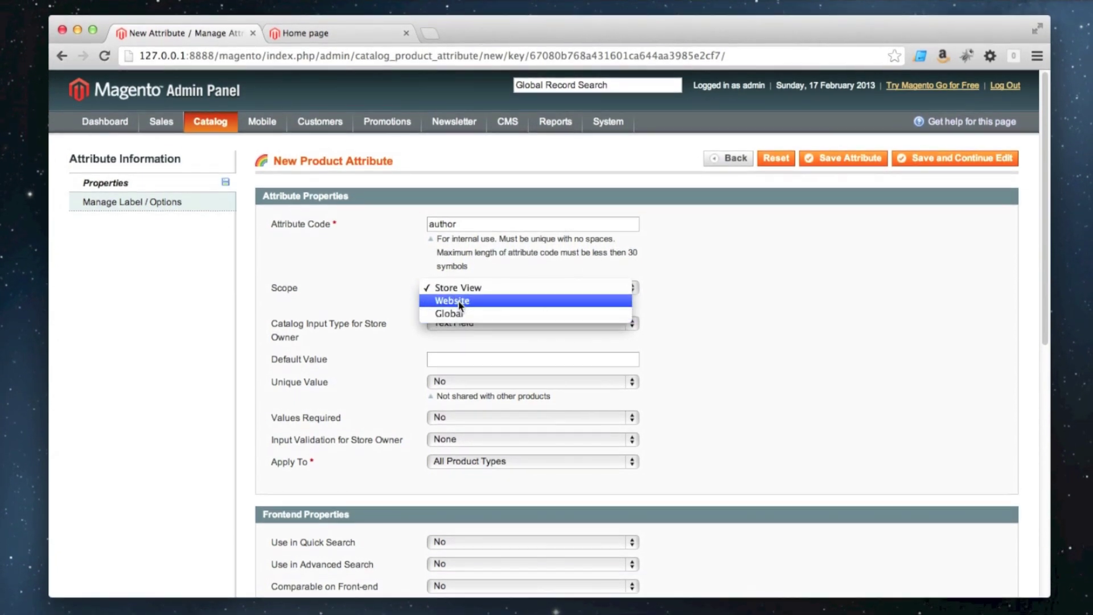
click(459, 314)
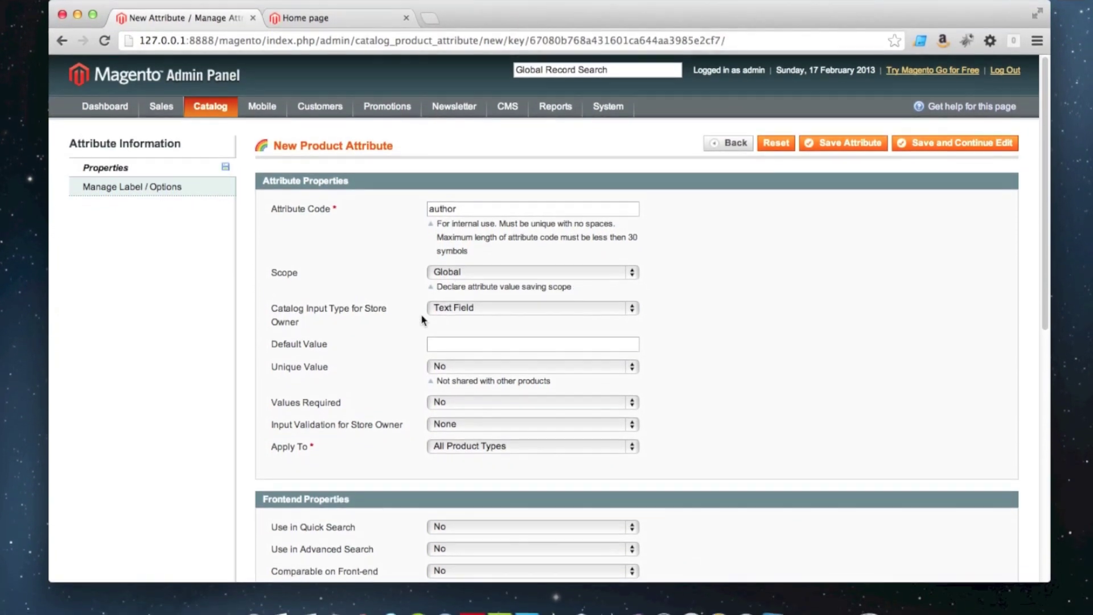
click(468, 329)
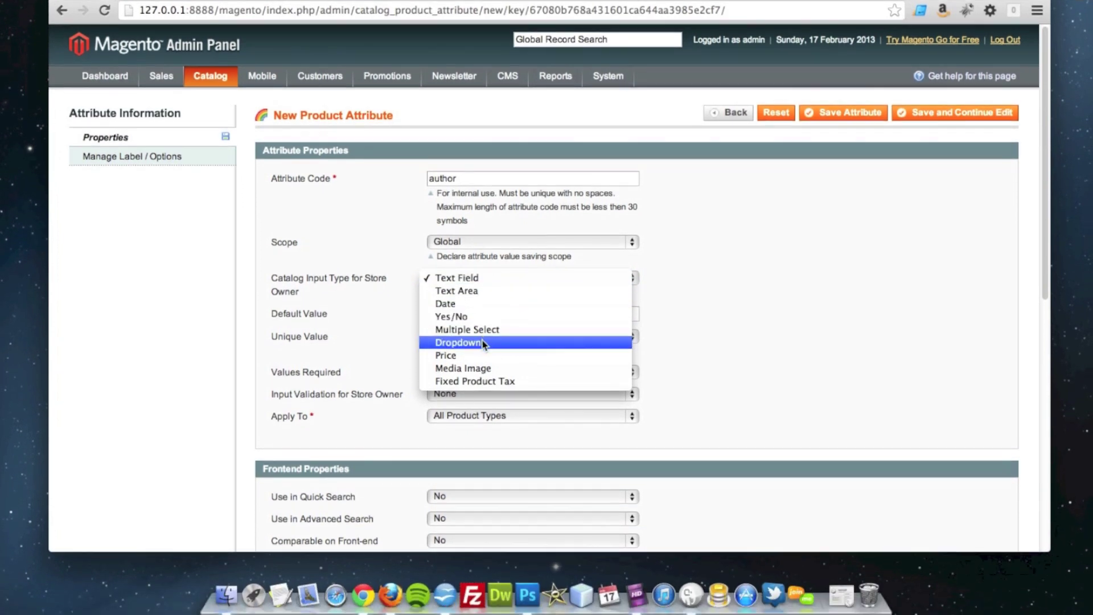
click(481, 364)
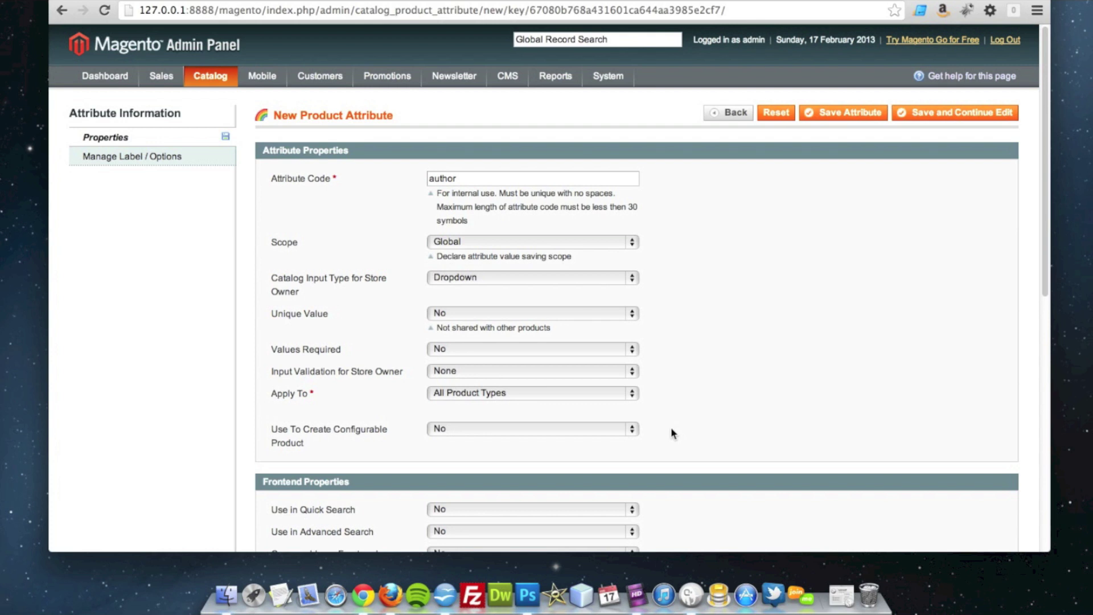
Enable Use in Quick Search, Use in Advanced Search and Comparable on Front-end
scroll(671, 433, down, 5)
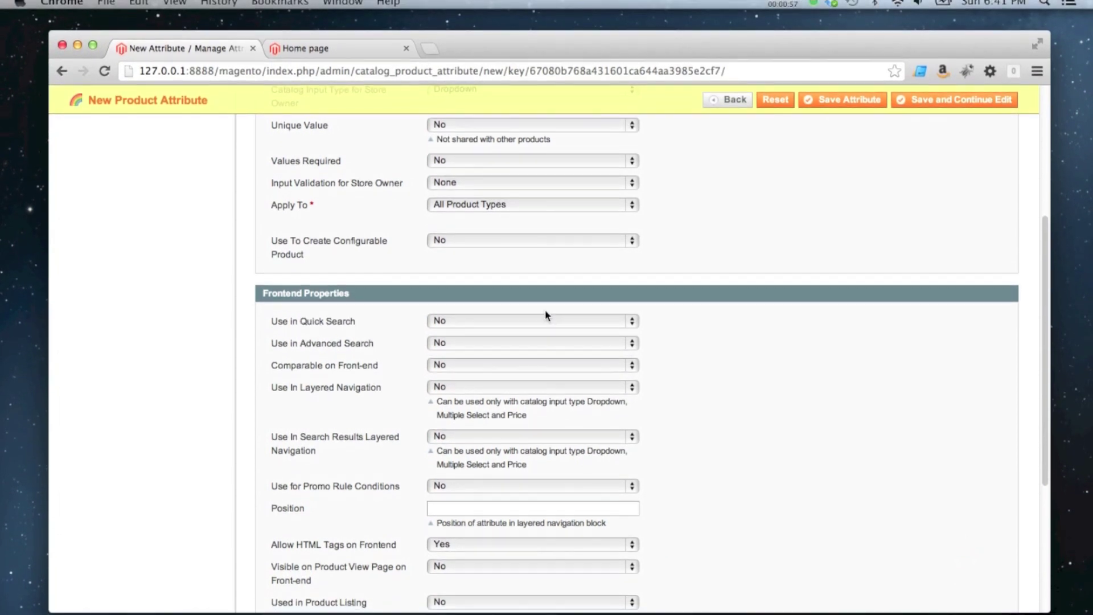
click(458, 320)
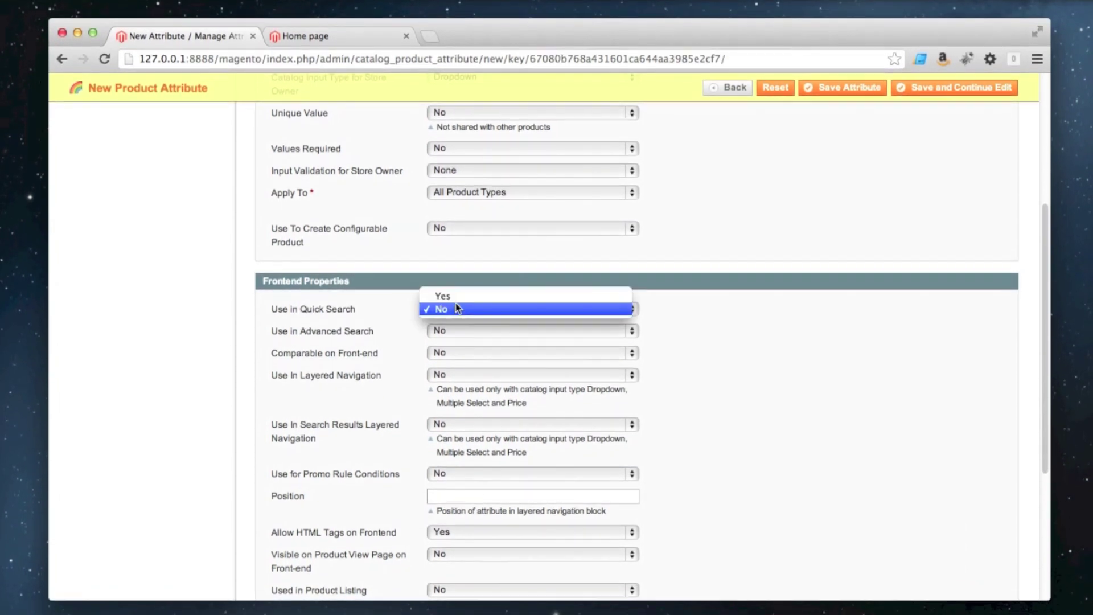
click(455, 296)
click(450, 331)
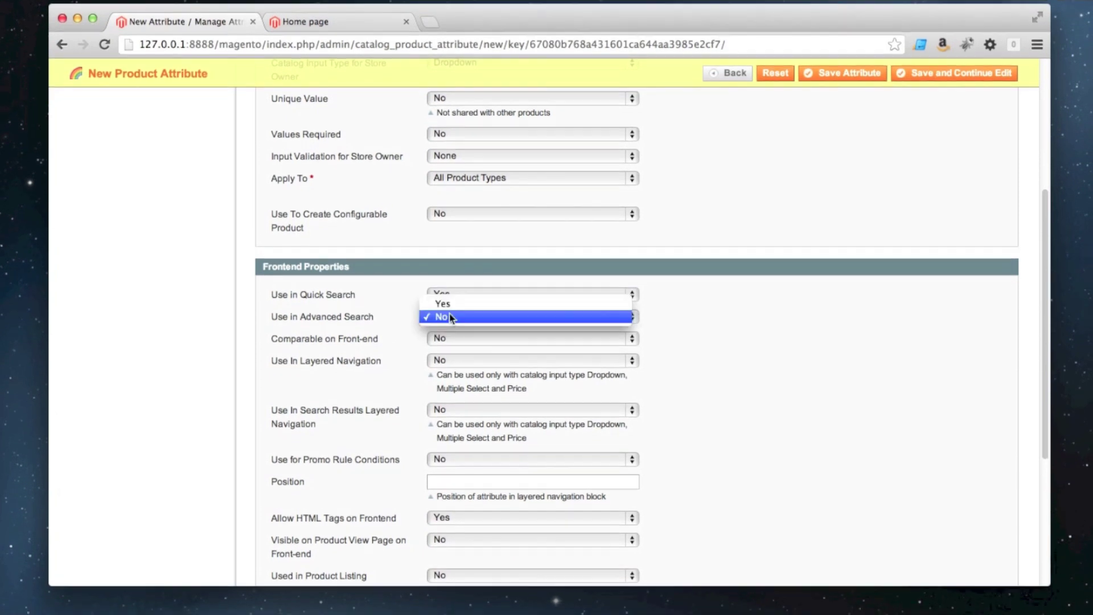
click(450, 304)
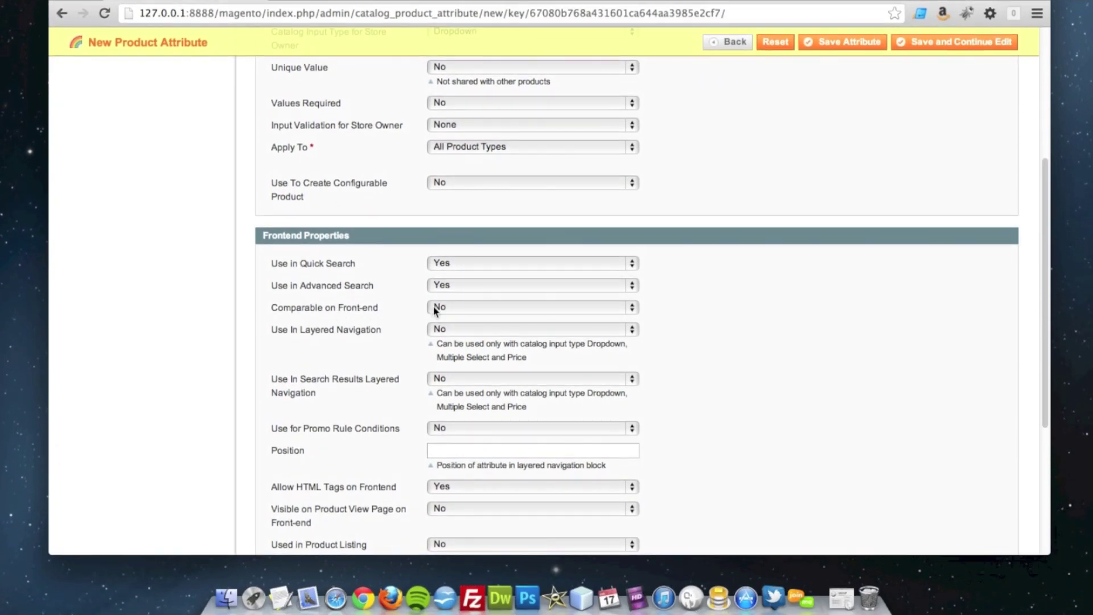
click(447, 307)
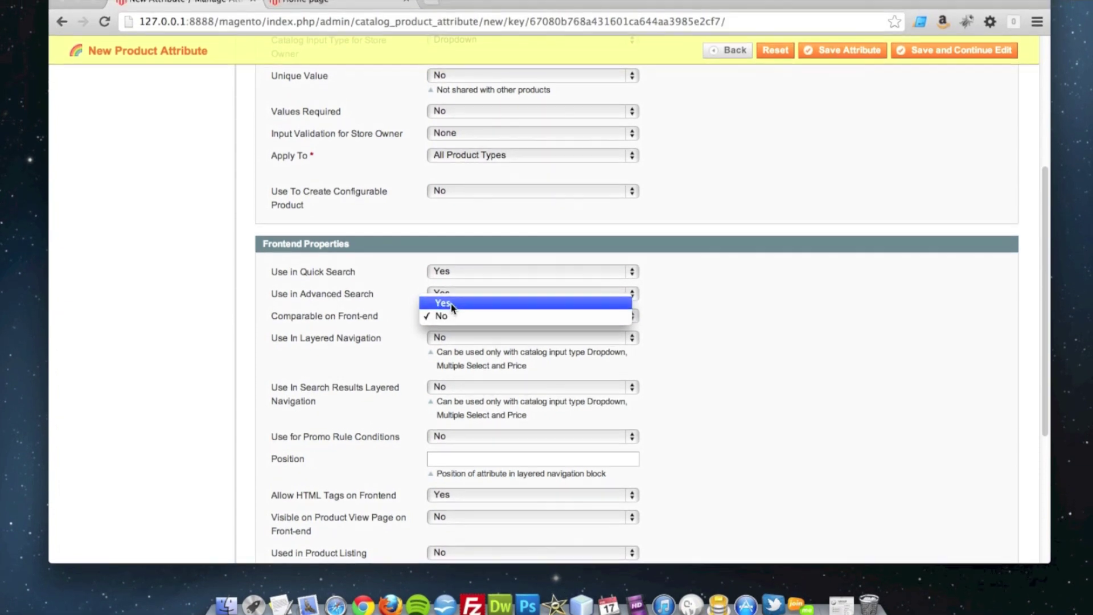
click(450, 303)
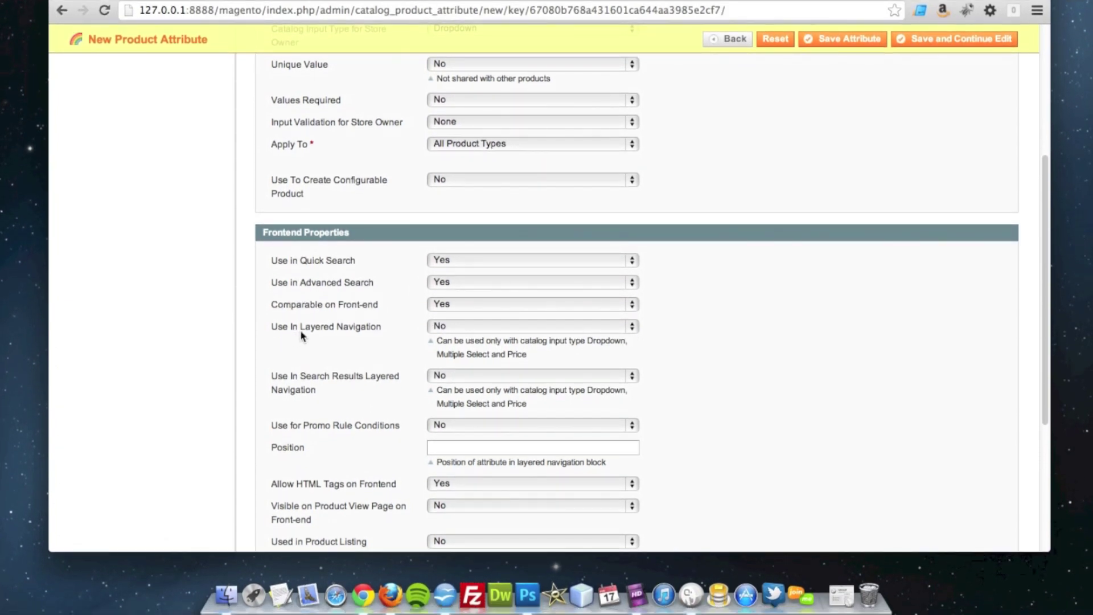
Set layered navigation to Filterable (with results), including search results, and enable promo rule conditions
click(441, 328)
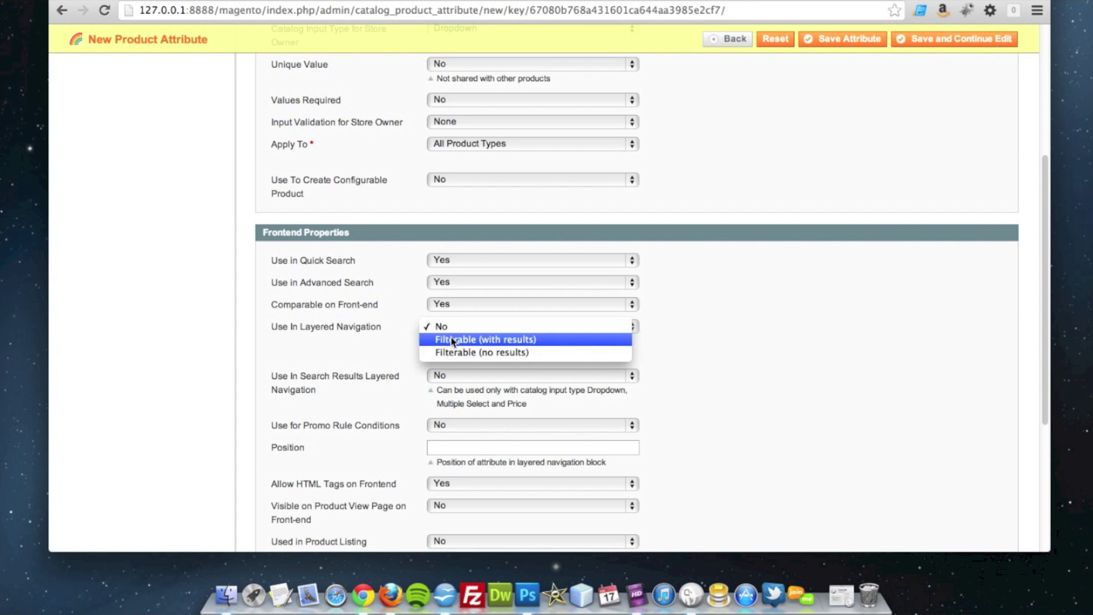
click(454, 341)
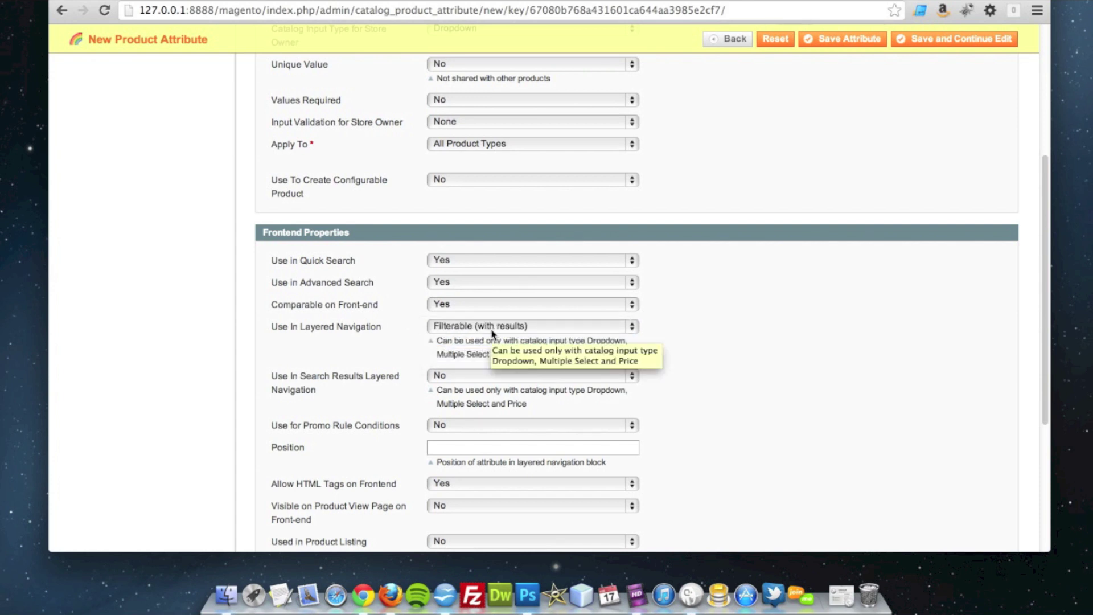
click(448, 373)
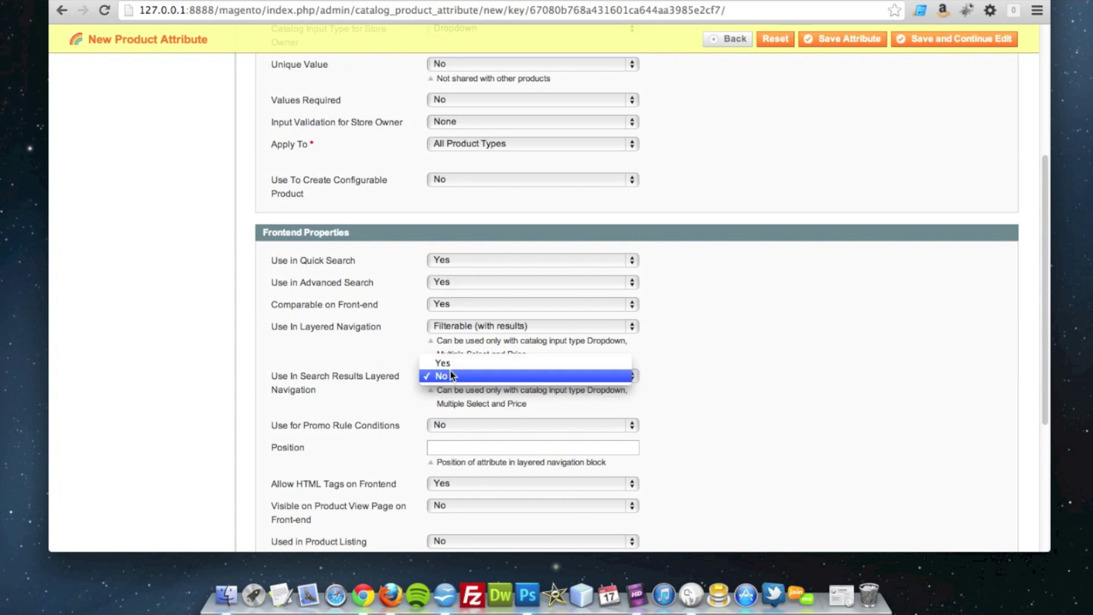
click(451, 366)
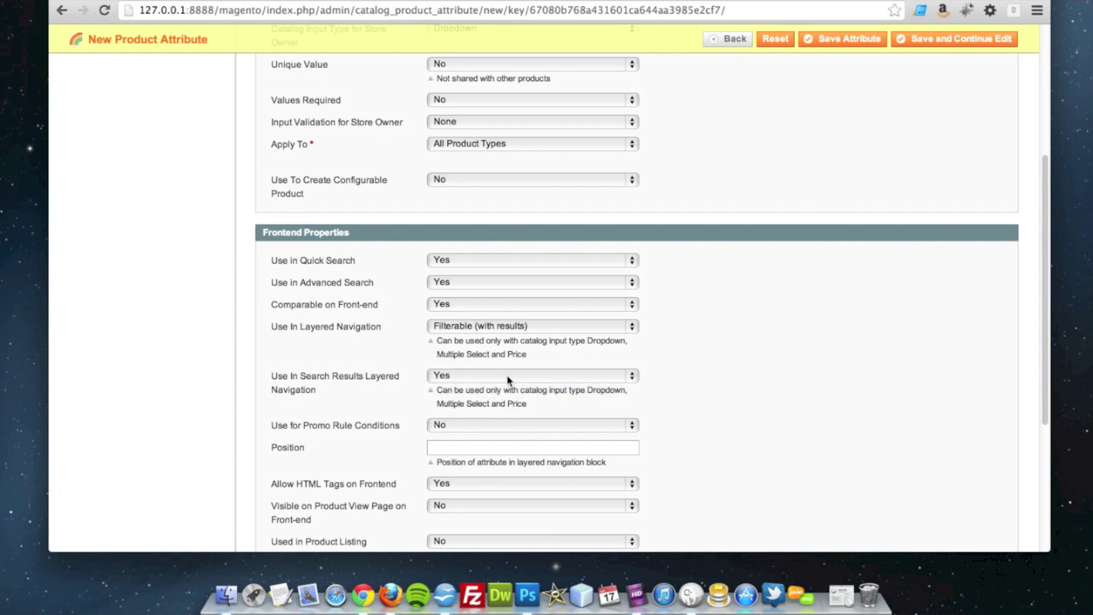
scroll(664, 351, down, 3)
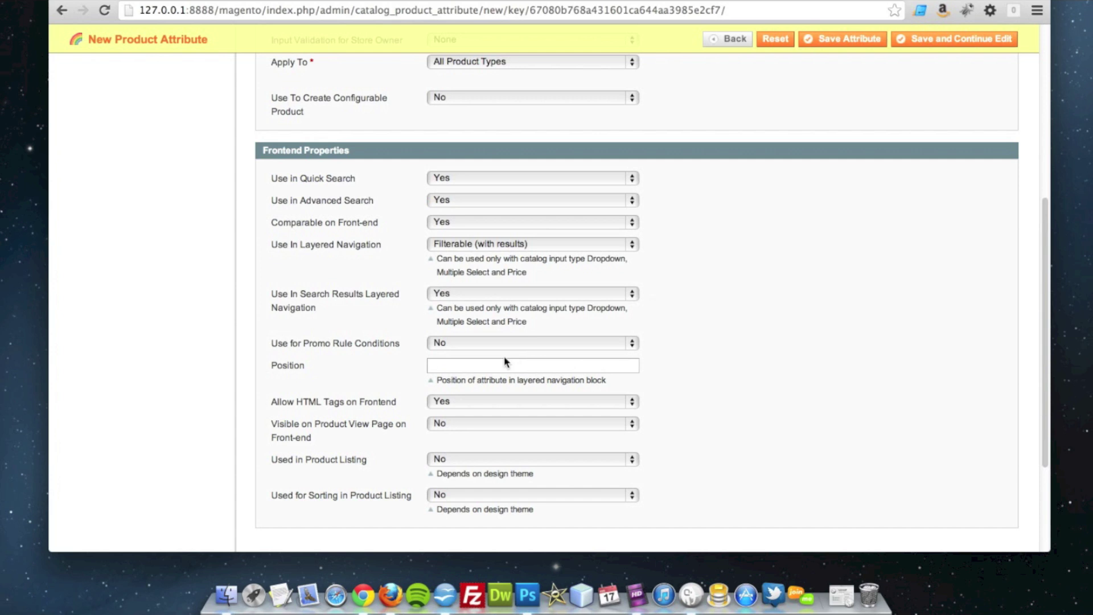
click(449, 344)
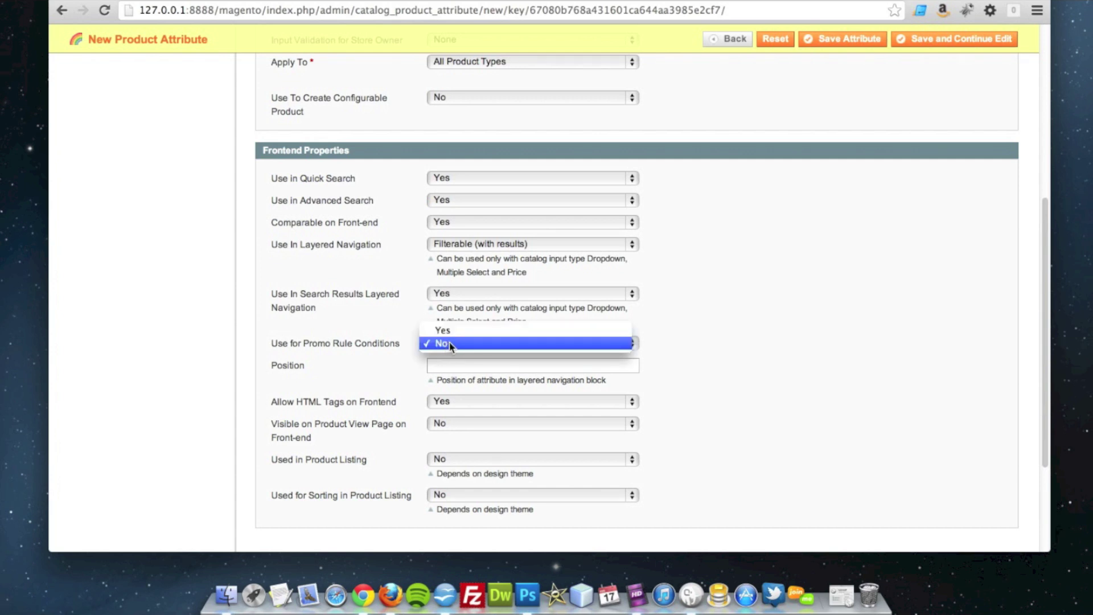
click(452, 331)
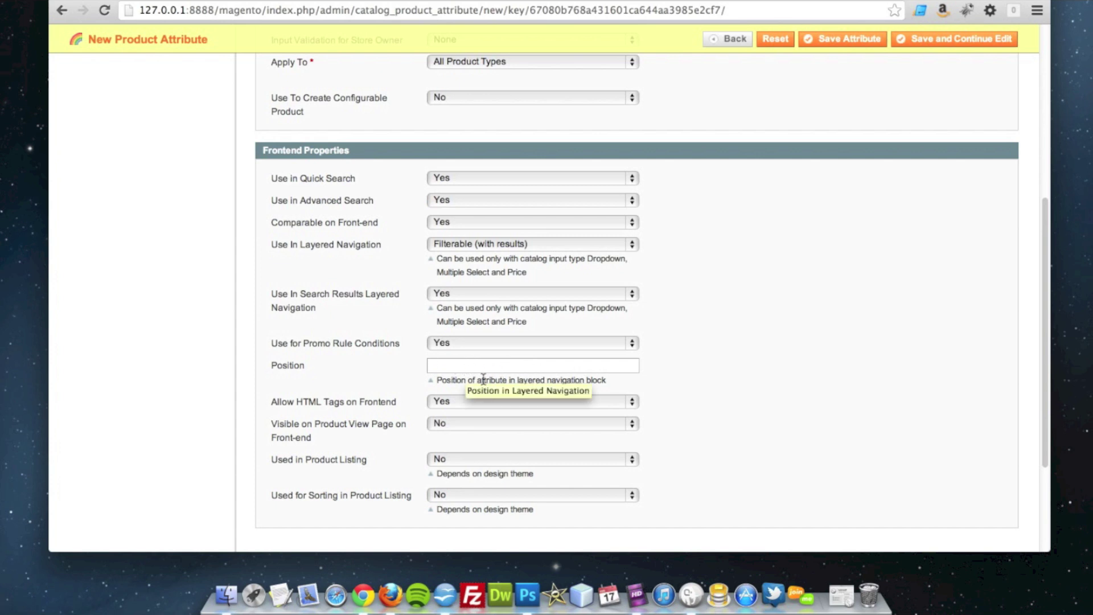
Set Visible on Product View Page, Used in Product Listing and Used for Sorting to Yes
scroll(750, 383, down, 1)
scroll(705, 380, down, 1)
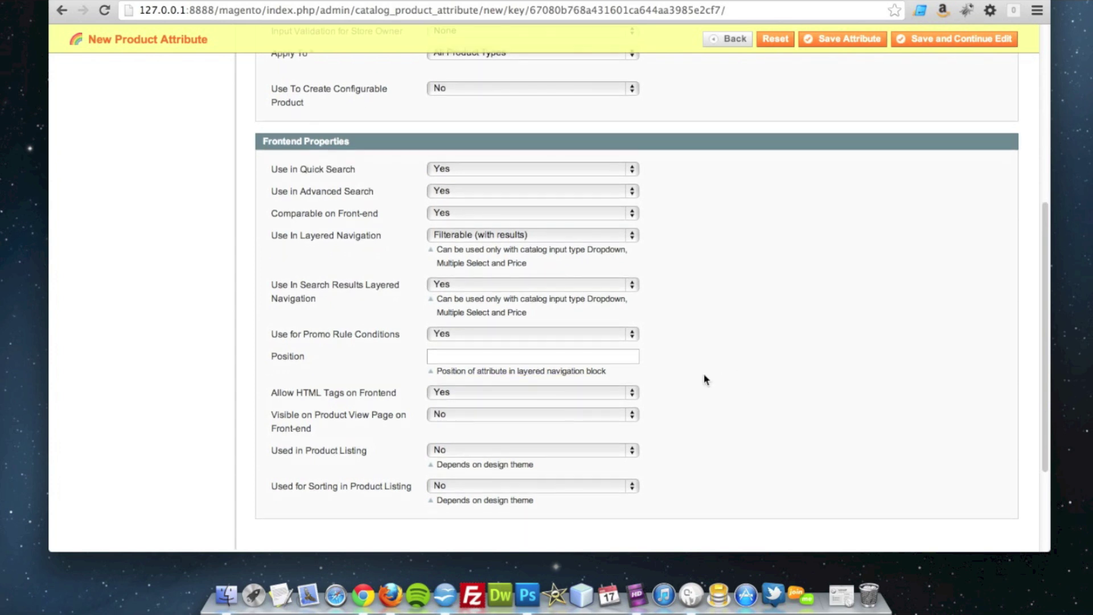
click(453, 414)
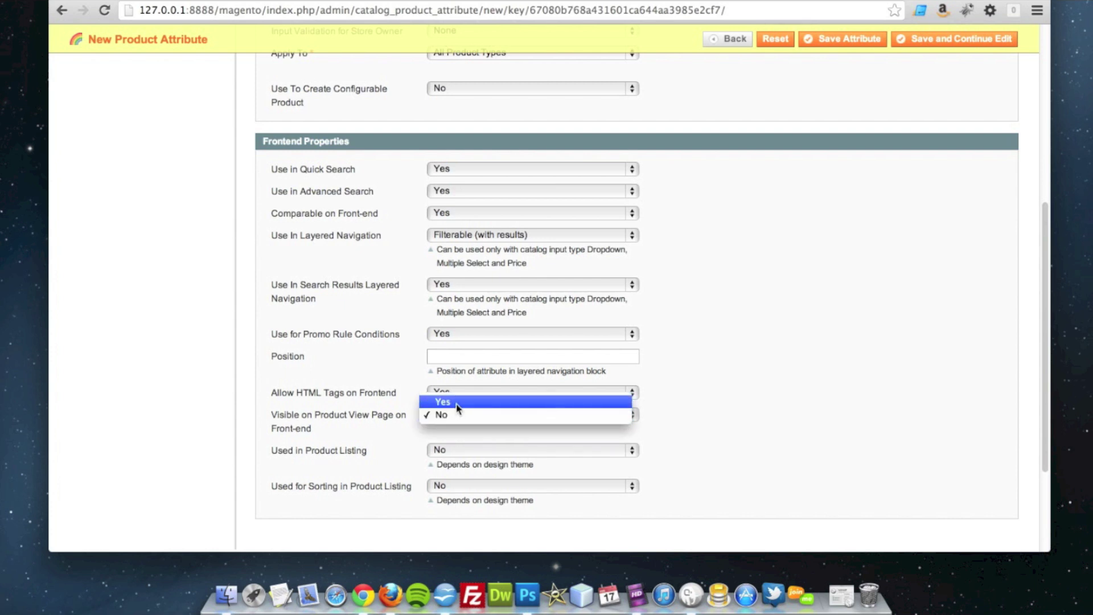
click(458, 403)
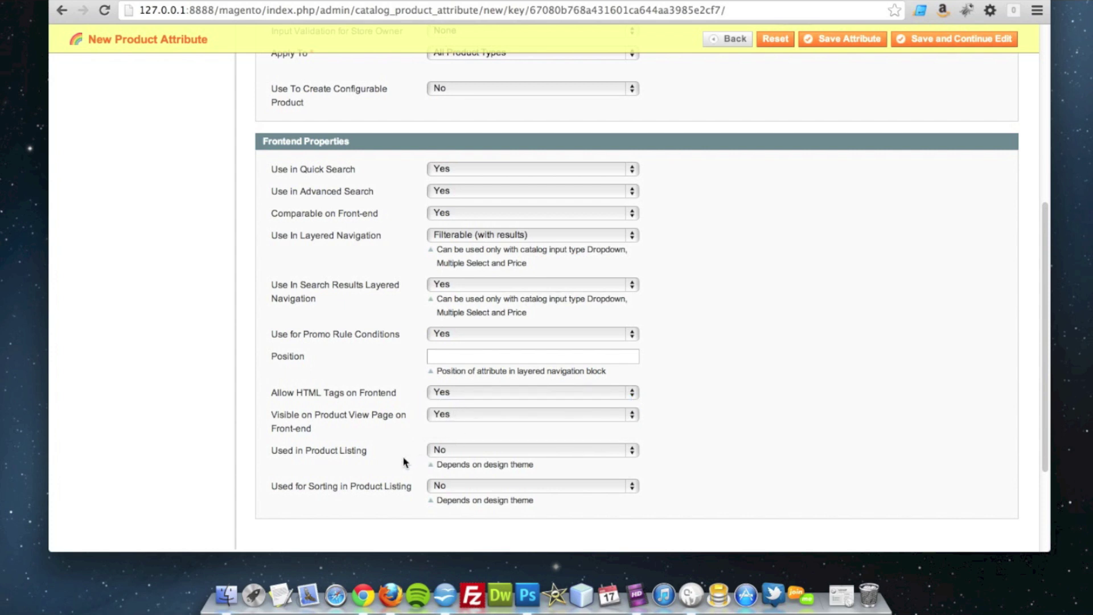
click(450, 452)
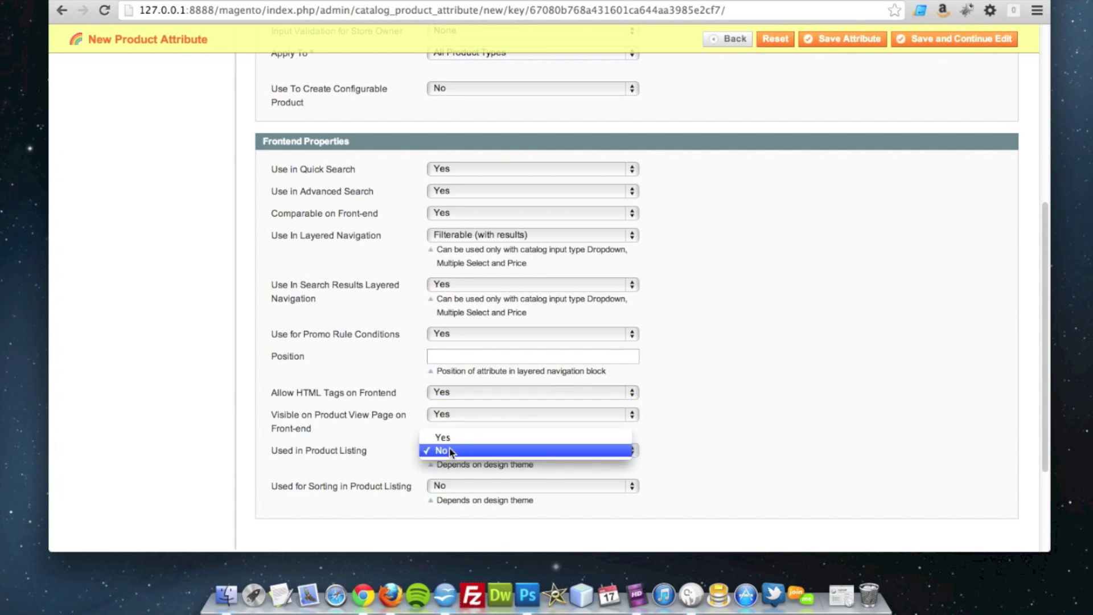
click(453, 439)
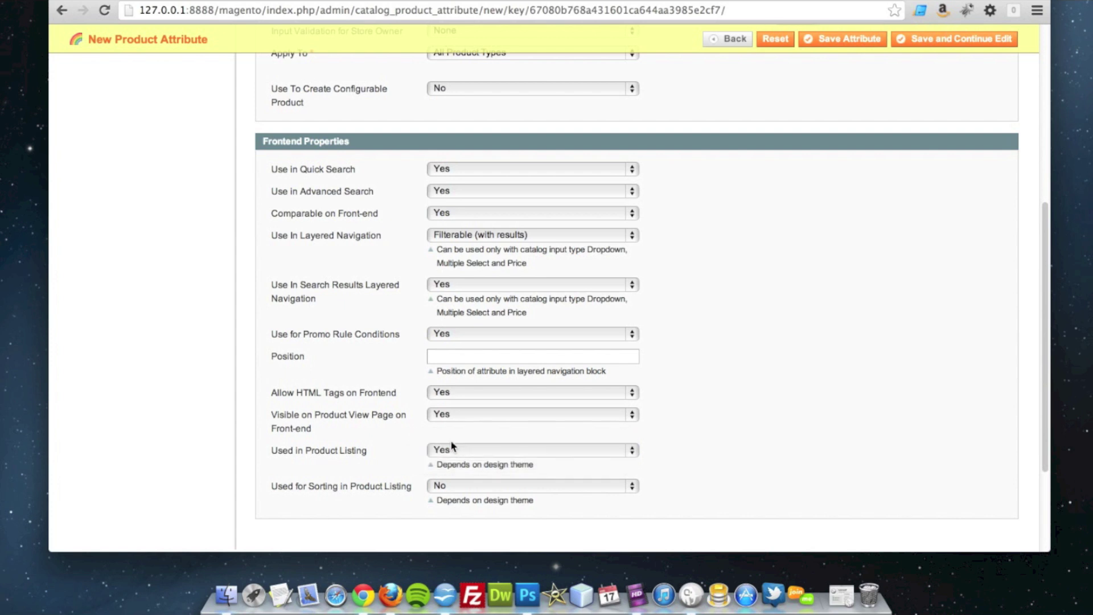
click(456, 487)
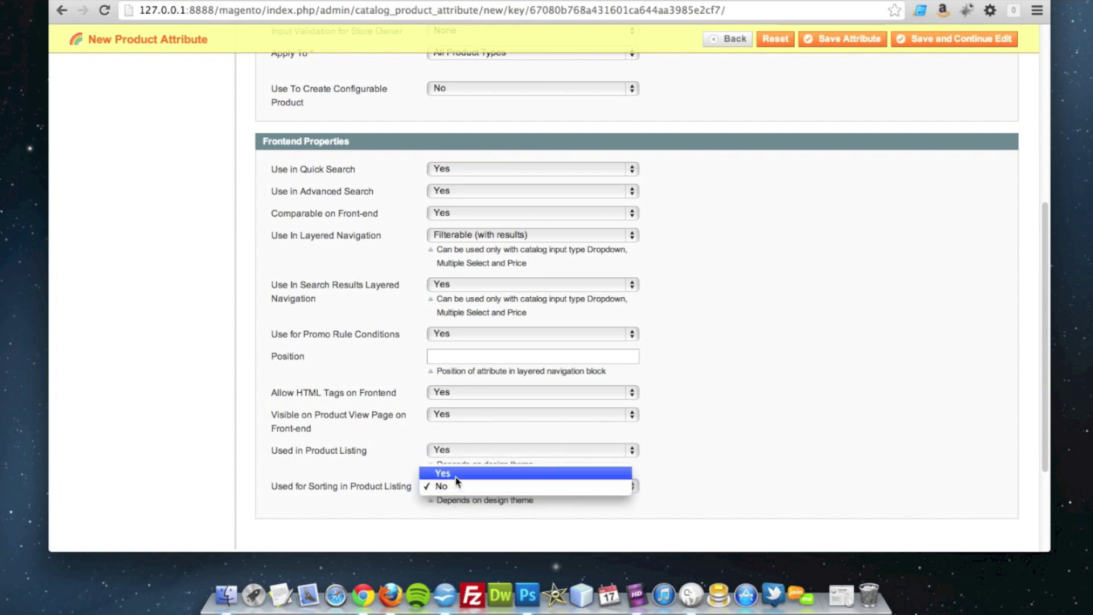
click(458, 482)
key(y)
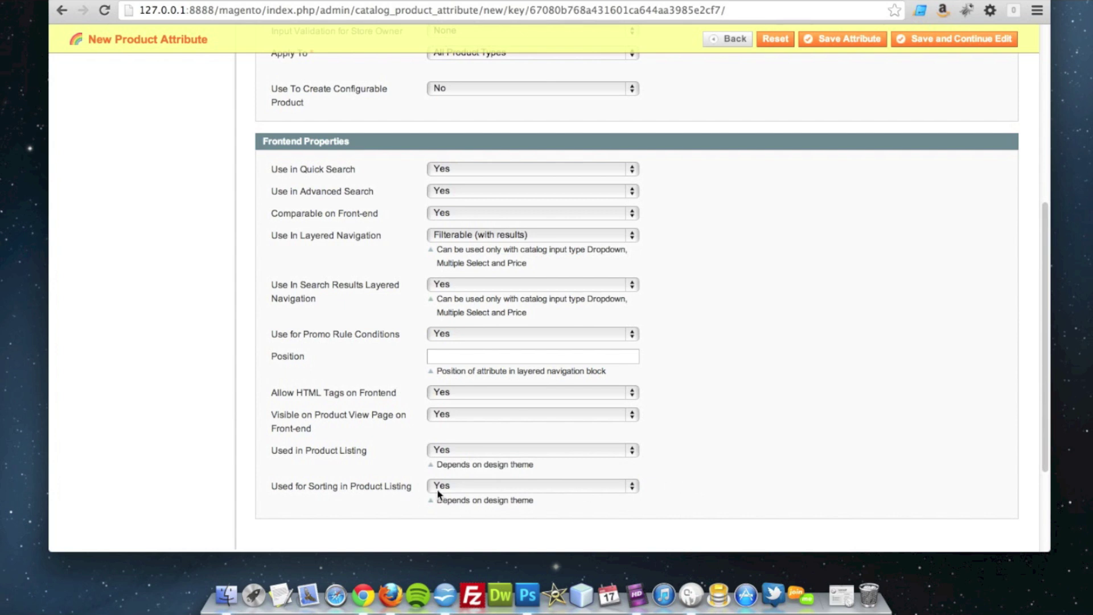
scroll(674, 490, up, 3)
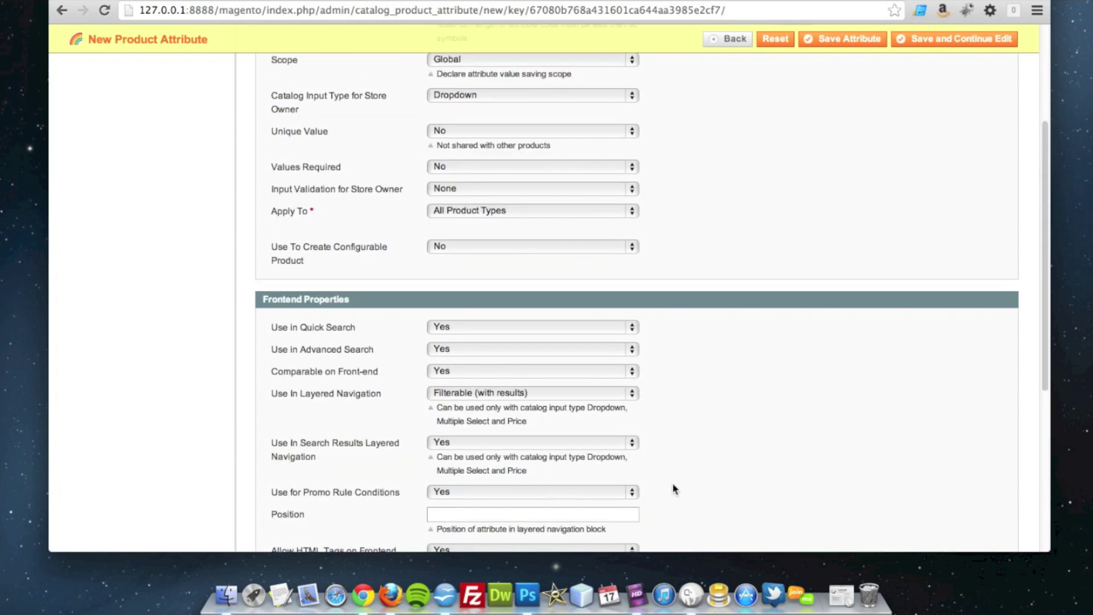
scroll(672, 487, up, 4)
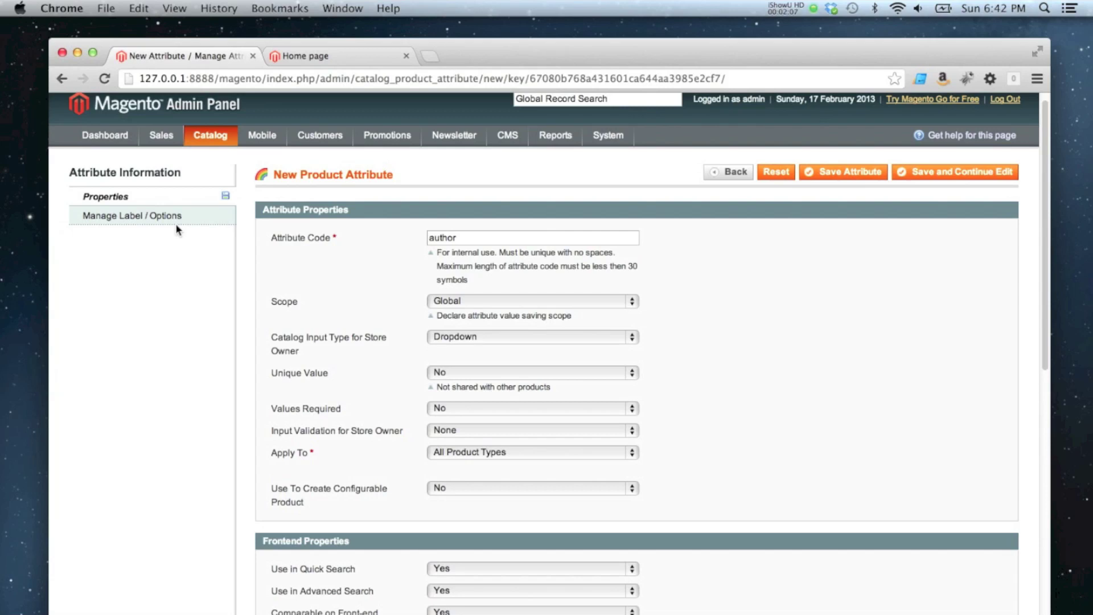
Enter 'Author' as the Admin title under Manage Label / Options
click(152, 222)
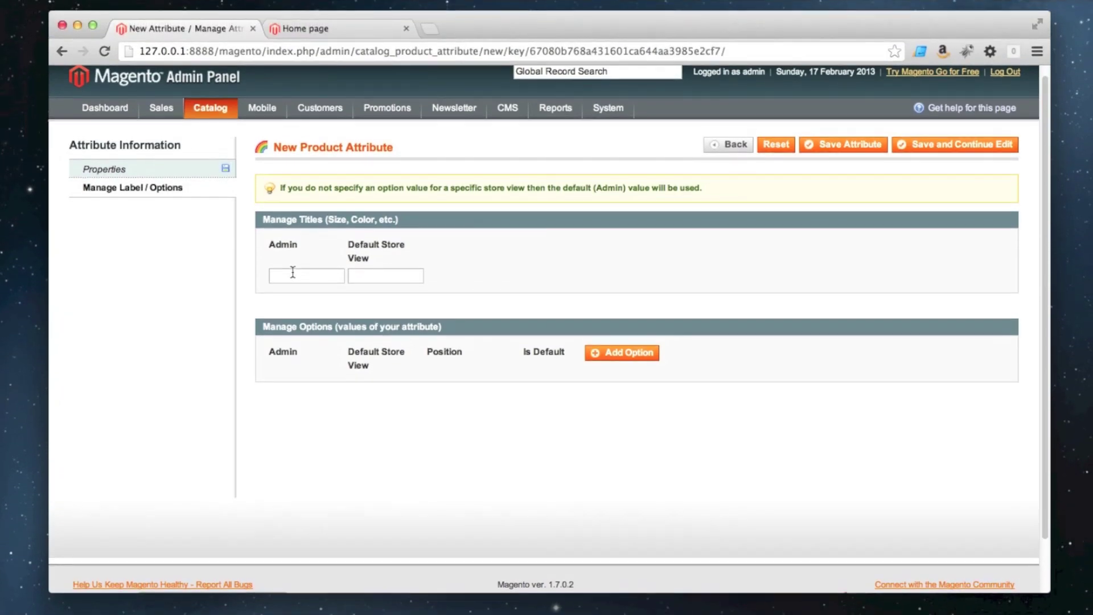
click(292, 274)
text(Author)
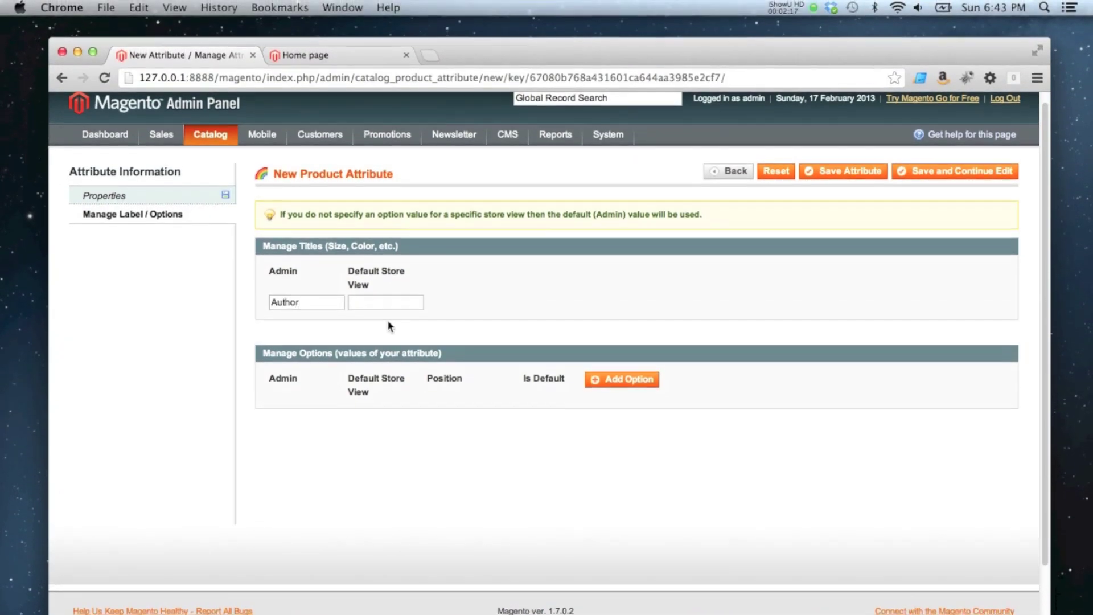
double_click(323, 299)
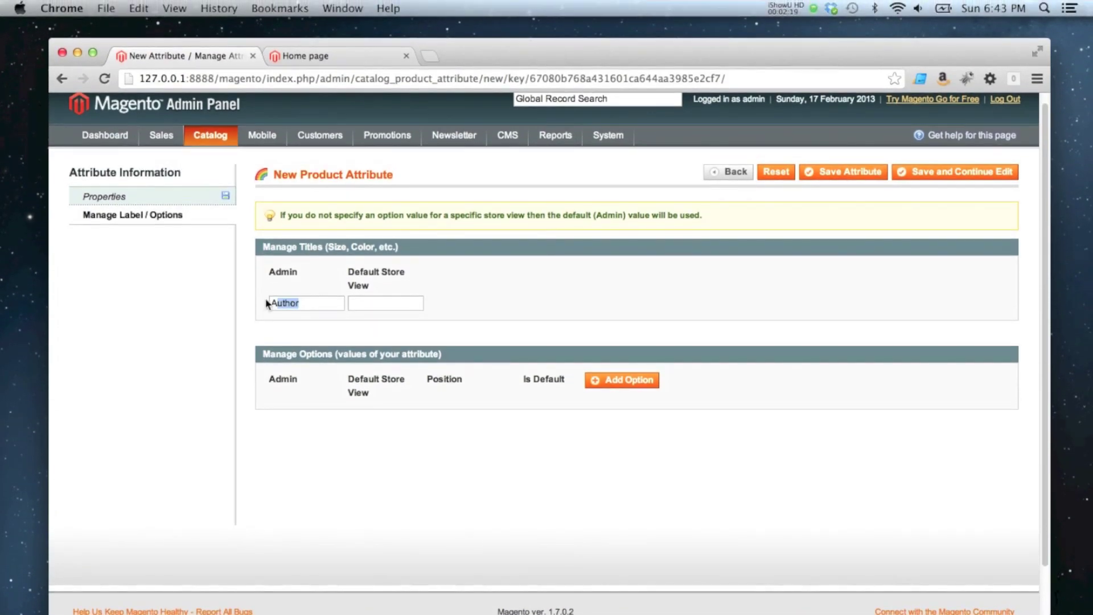
click(350, 271)
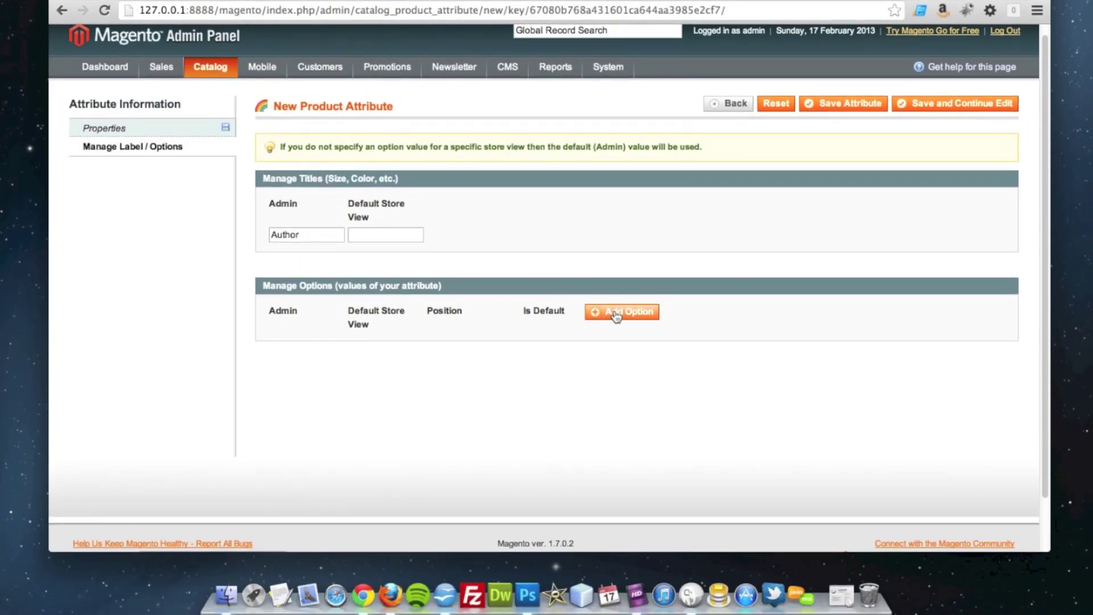
Add three options: Max Brooks, Enid Blyton and Dan Brown
click(616, 315)
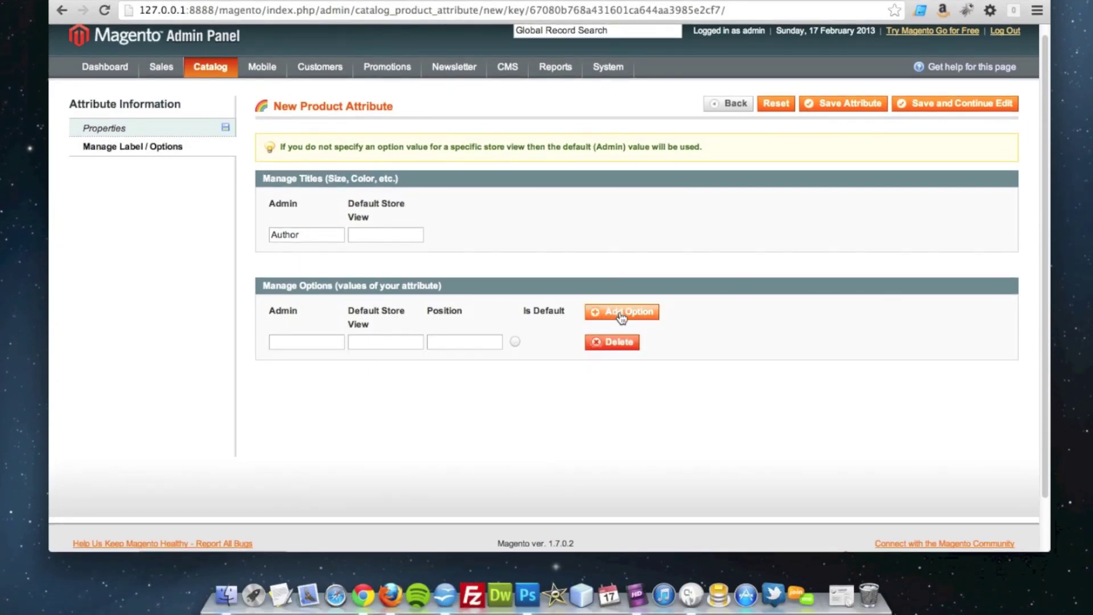
click(618, 314)
click(618, 314)
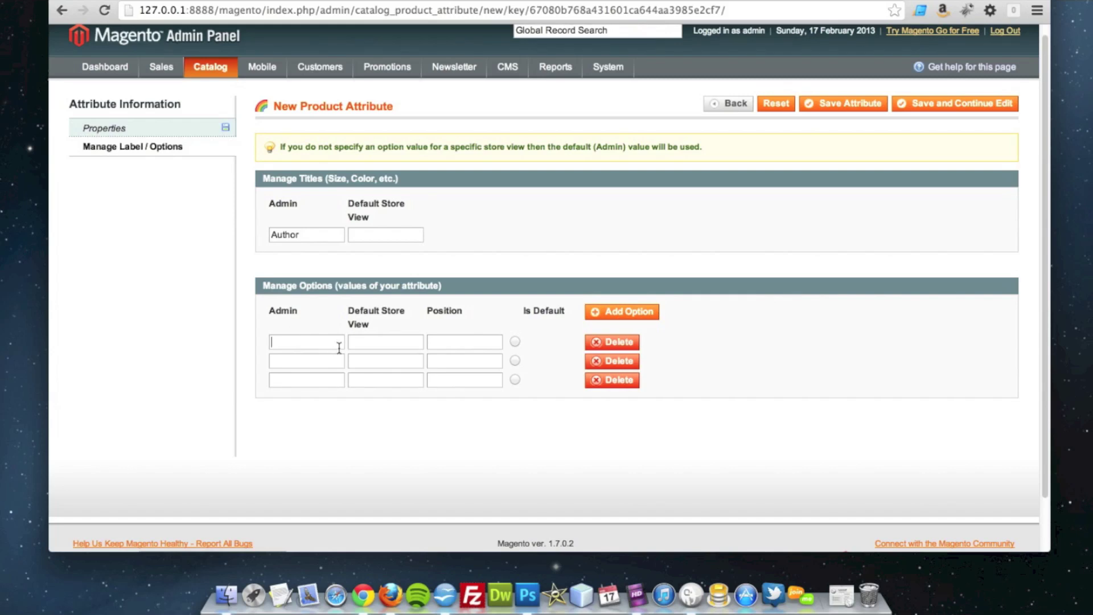
text(Max Brooks)
click(327, 357)
text(Enid Blyton)
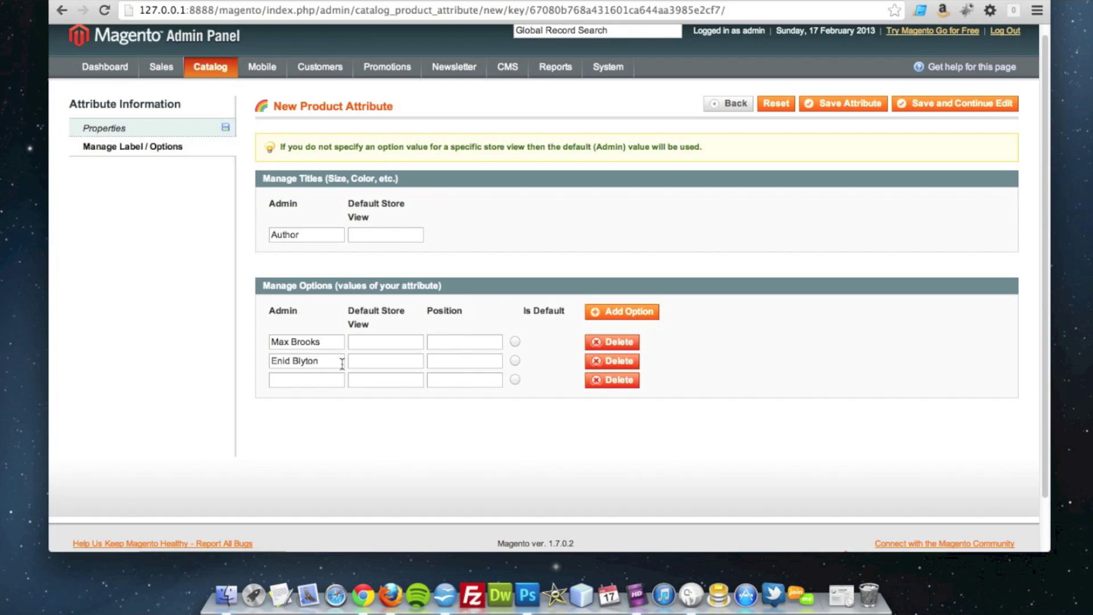
click(314, 381)
text(Dan Brown)
Remove the extra empty option rows and save the author attribute
double_click(637, 313)
click(606, 343)
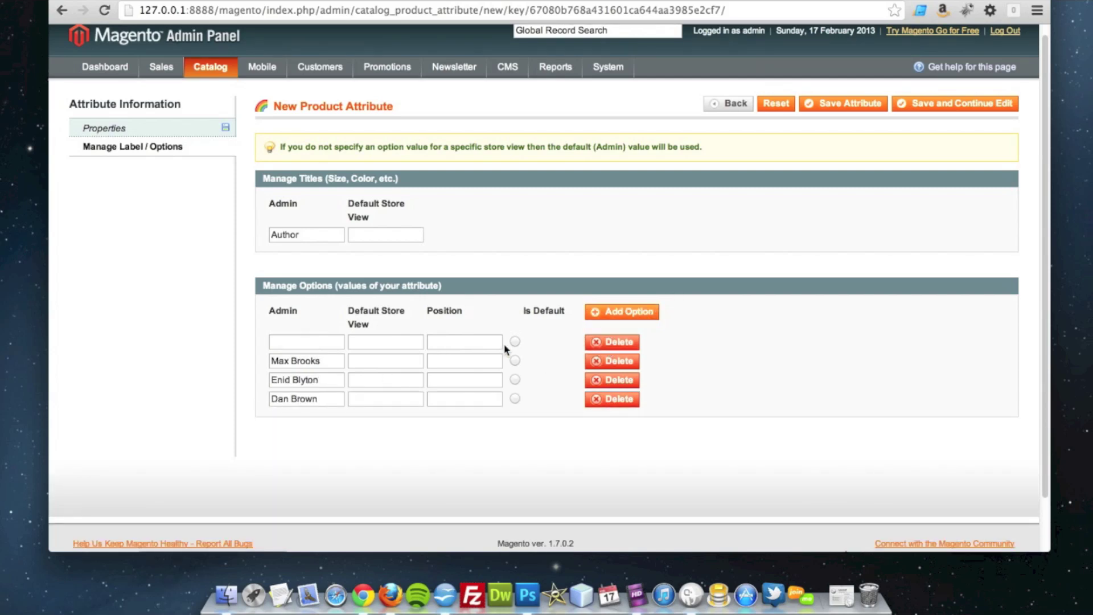
click(613, 344)
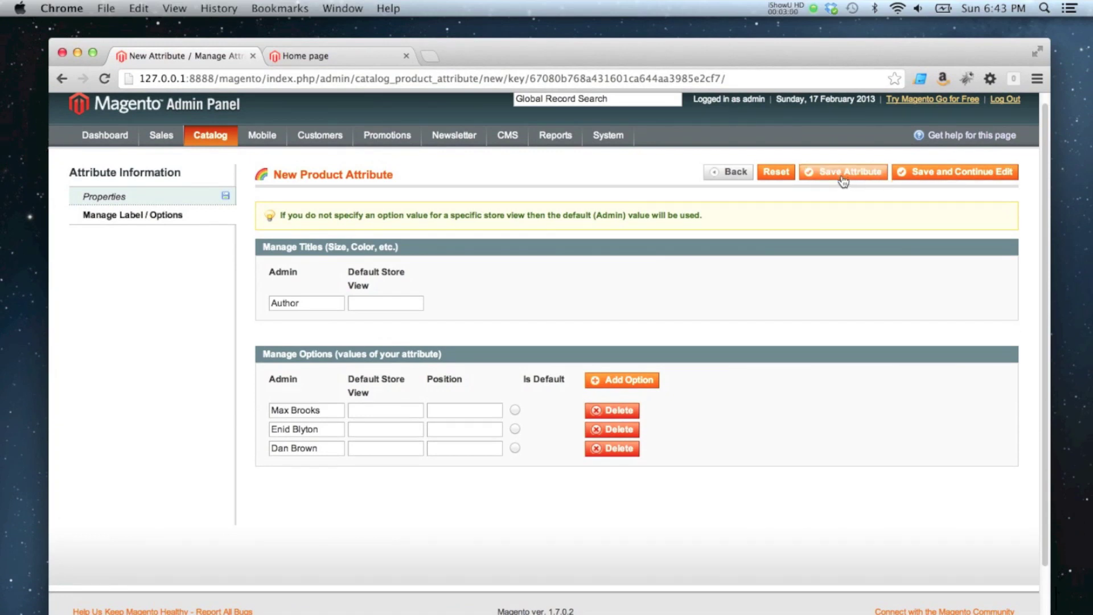
click(845, 177)
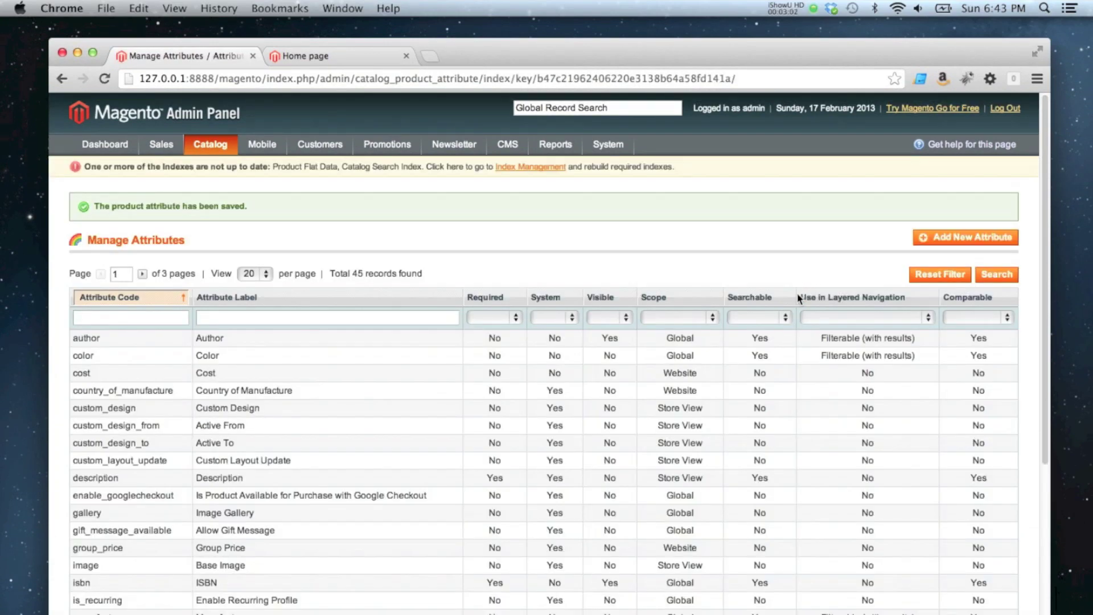